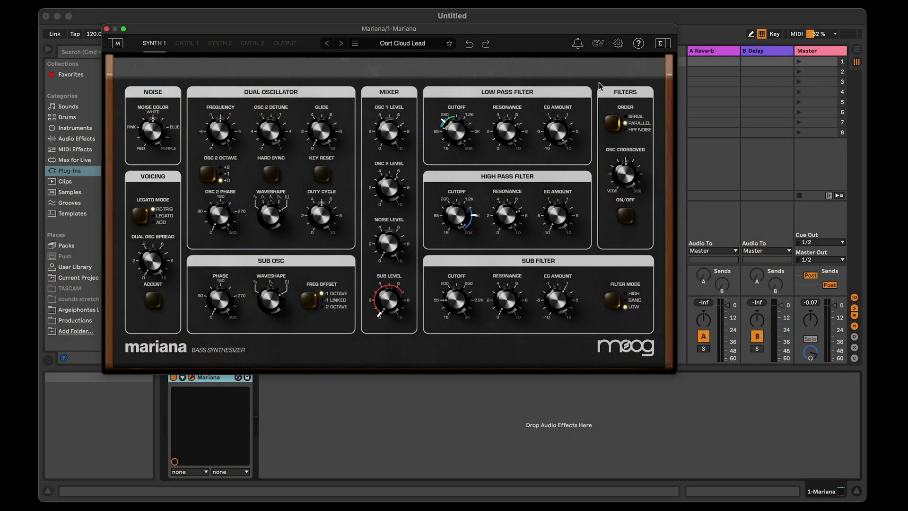
Show Mariana's control voltage inputs and outputs
left_click(598, 43)
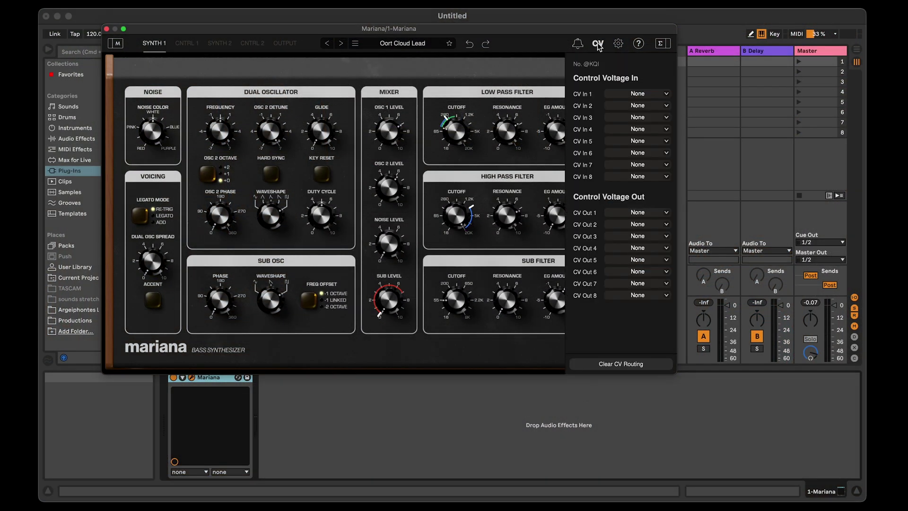
left_click(598, 44)
left_click(598, 44)
left_click(598, 44)
left_click(598, 44)
left_click(597, 44)
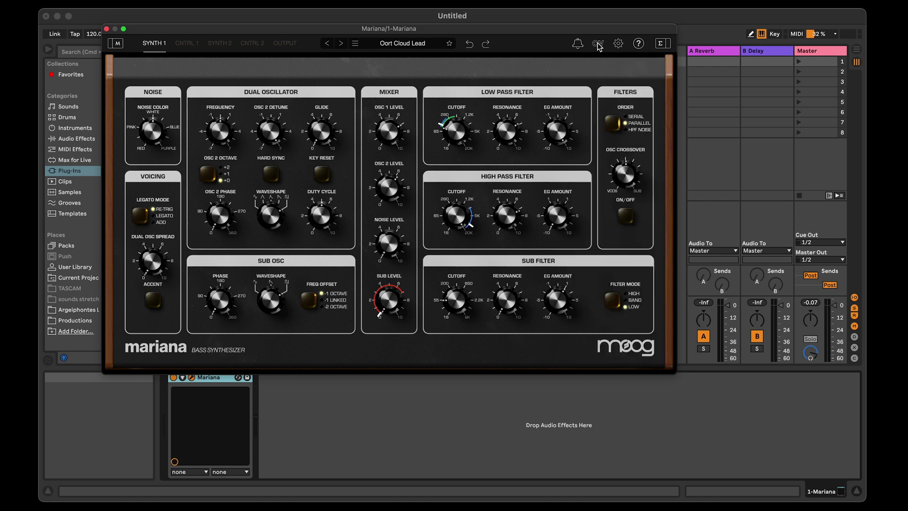
left_click(597, 44)
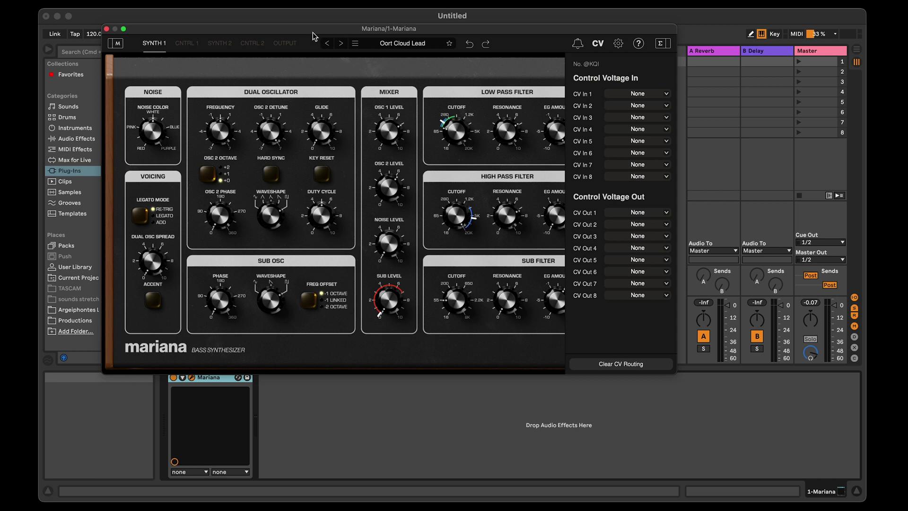
Add the MF-103S Phaser after Mariana in the device chain and arrange both plug-in windows side by side
left_click_drag(317, 32, 393, 31)
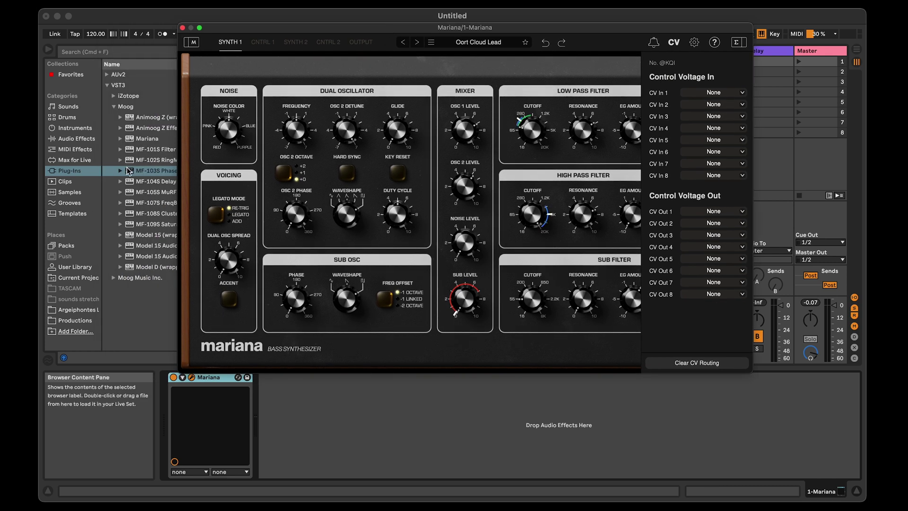
left_click_drag(129, 171, 279, 410)
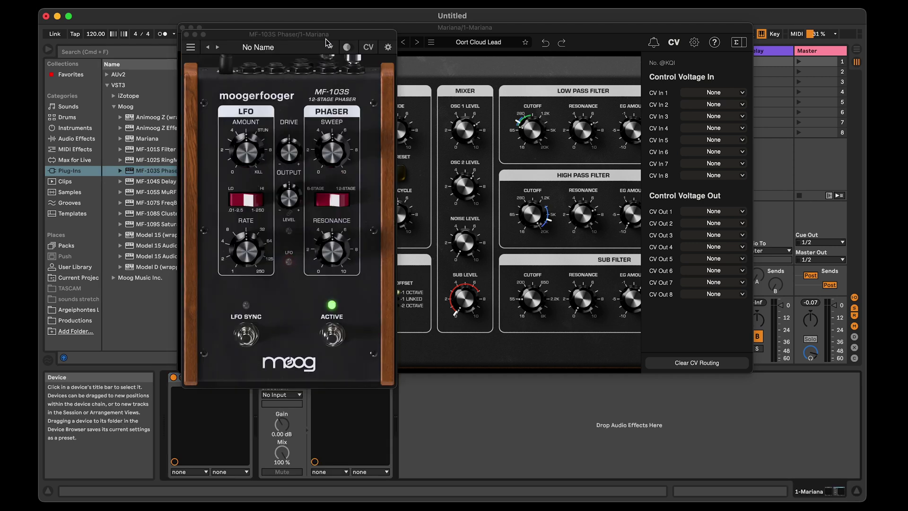
left_click_drag(327, 38, 768, 45)
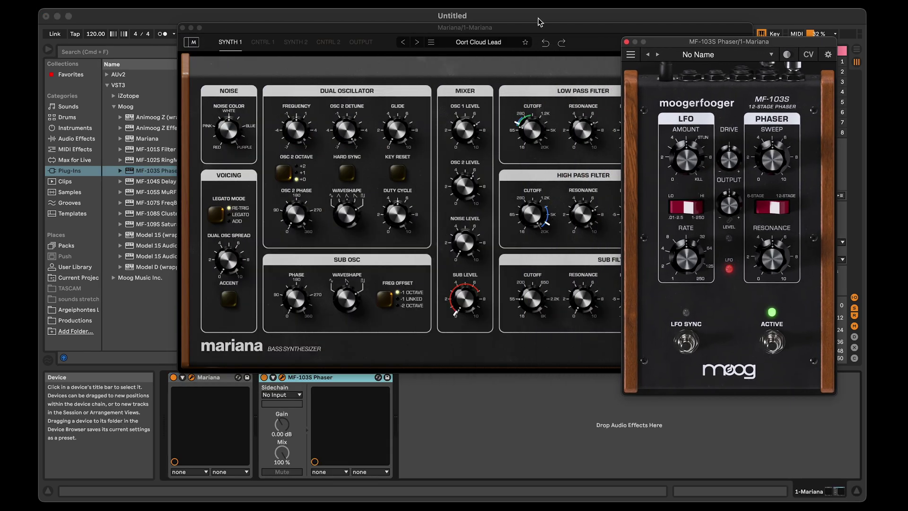
left_click_drag(526, 26, 394, 31)
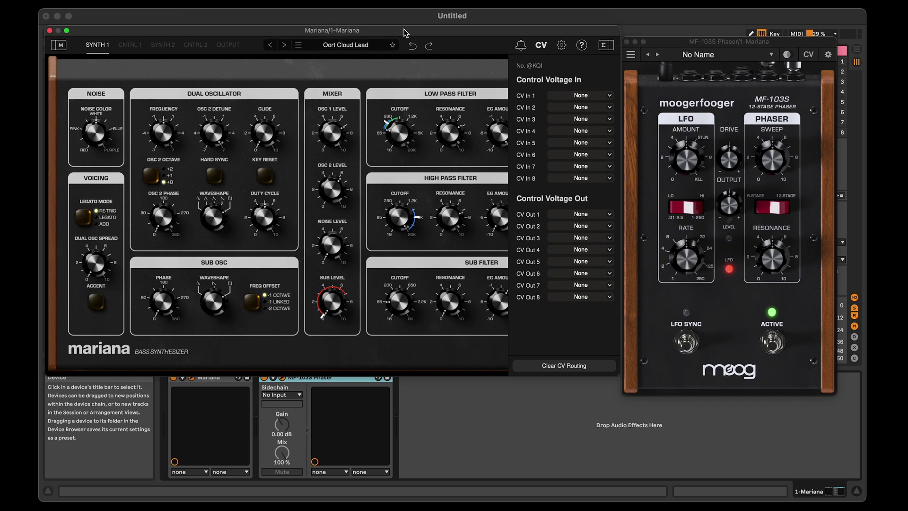
left_click_drag(768, 38, 768, 28)
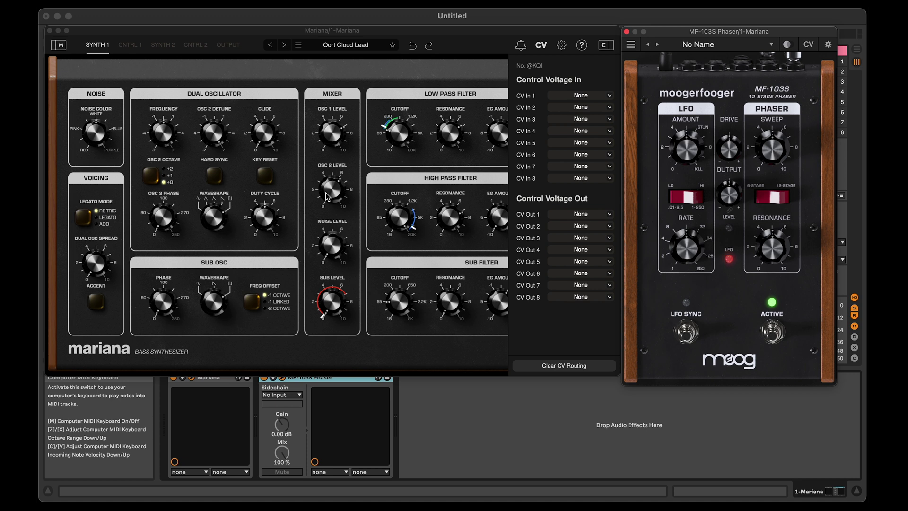
Expose the phaser's CV jacks and route the MF103S LFO to Mariana's CV In 1
scroll(810, 53, "up", 3)
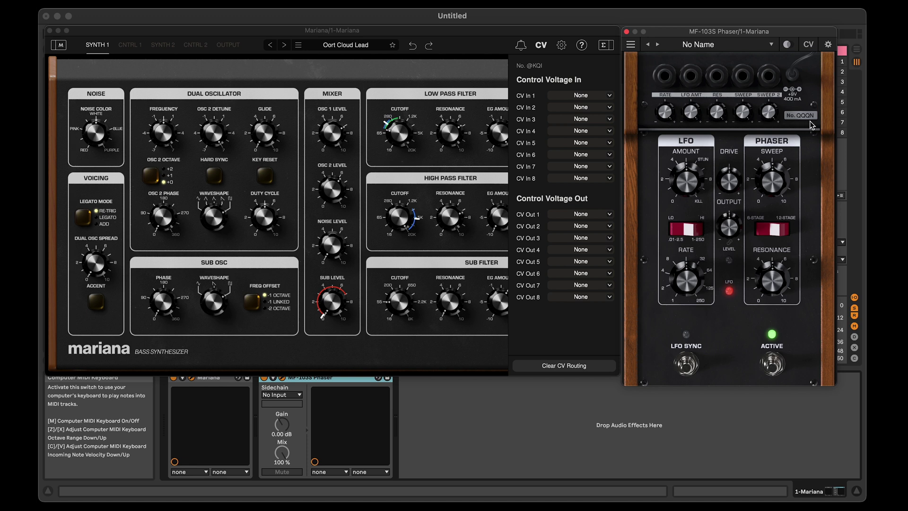
left_click(607, 97)
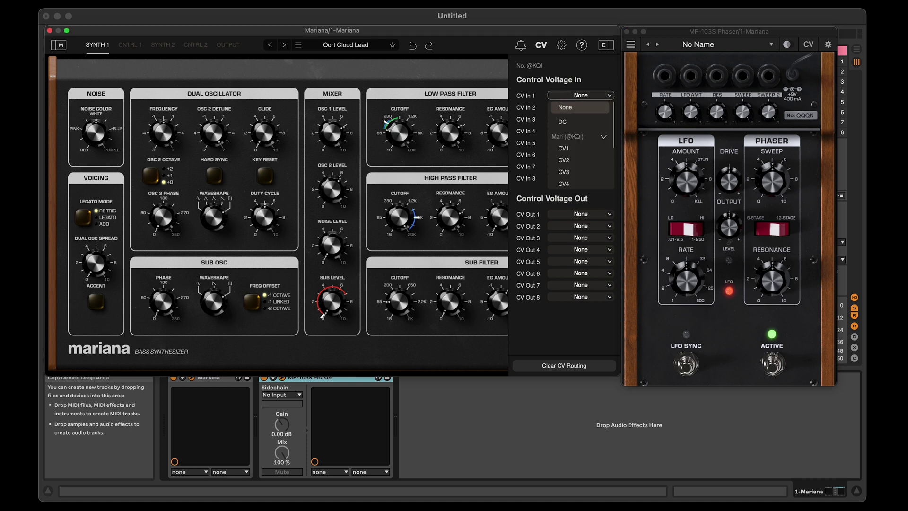
scroll(588, 132, "down", 3)
scroll(588, 150, "down", 3)
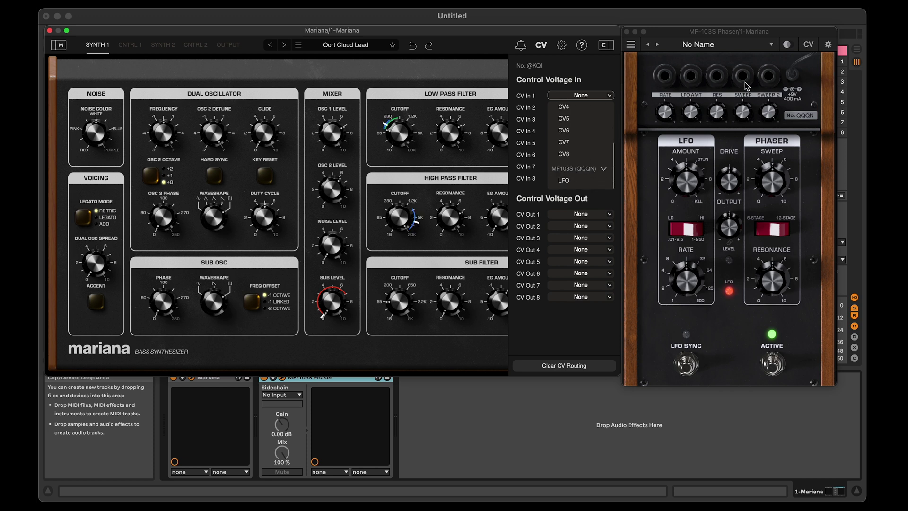
left_click(569, 182)
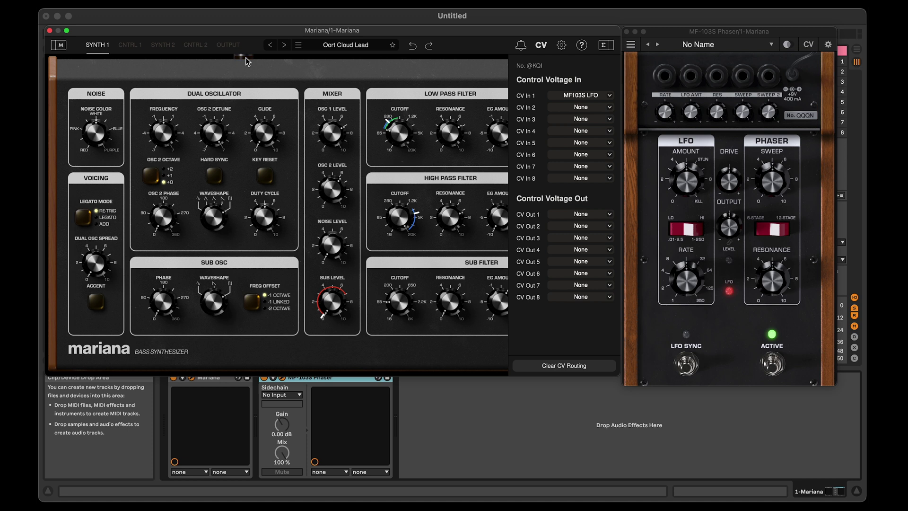
Try the phaser's LFO rate and its LO range
left_click_drag(691, 280, 690, 263)
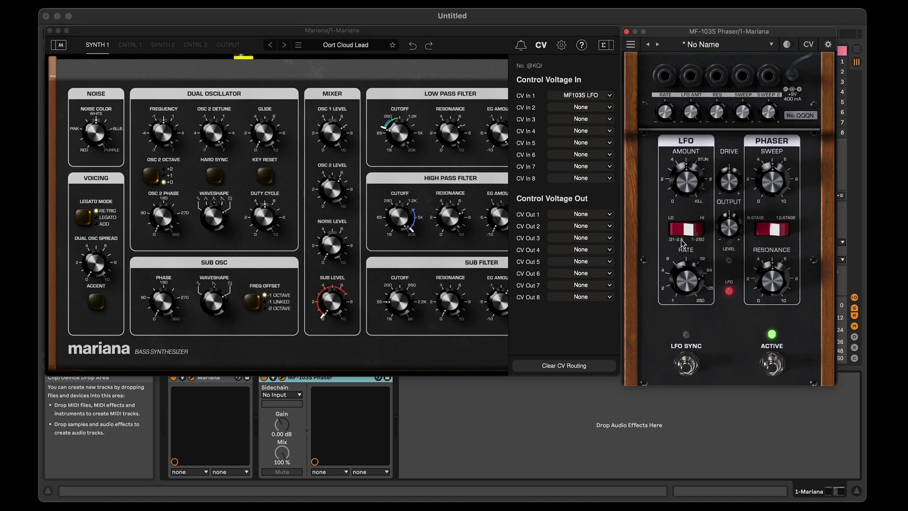
left_click(691, 234)
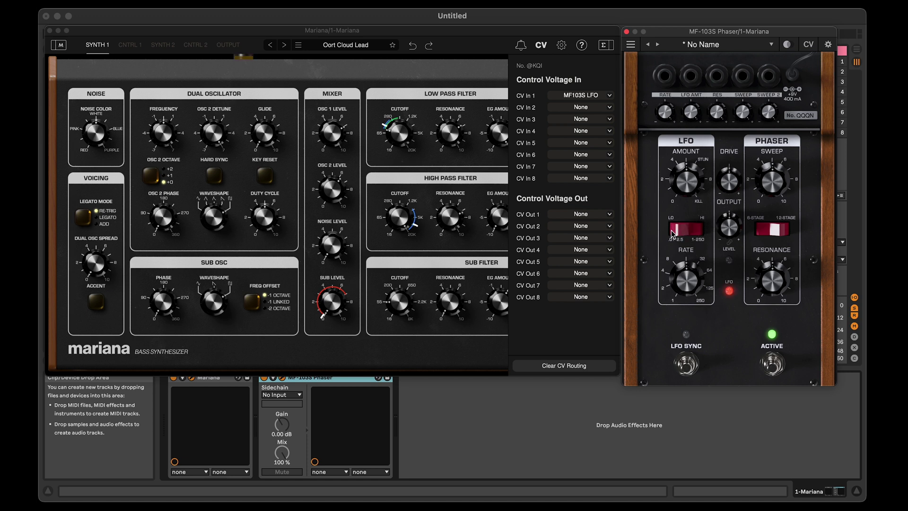
left_click(672, 233)
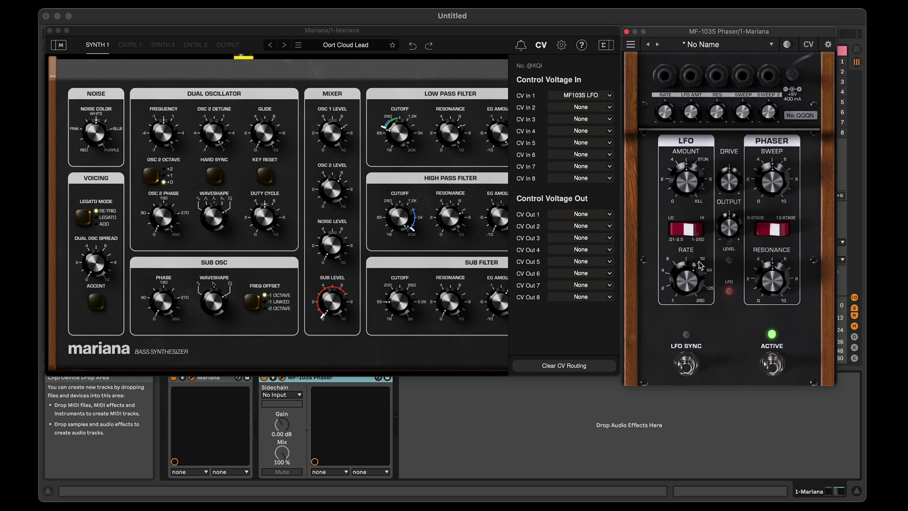
Hide the CV routing and assign CV1 as a modulation source for Synth 1 Osc 2 Level
left_click(543, 49)
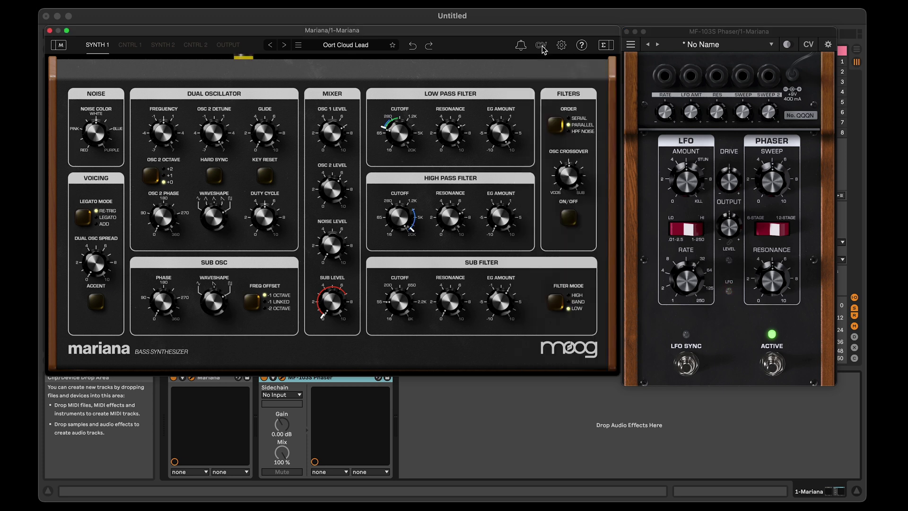
left_click(56, 46)
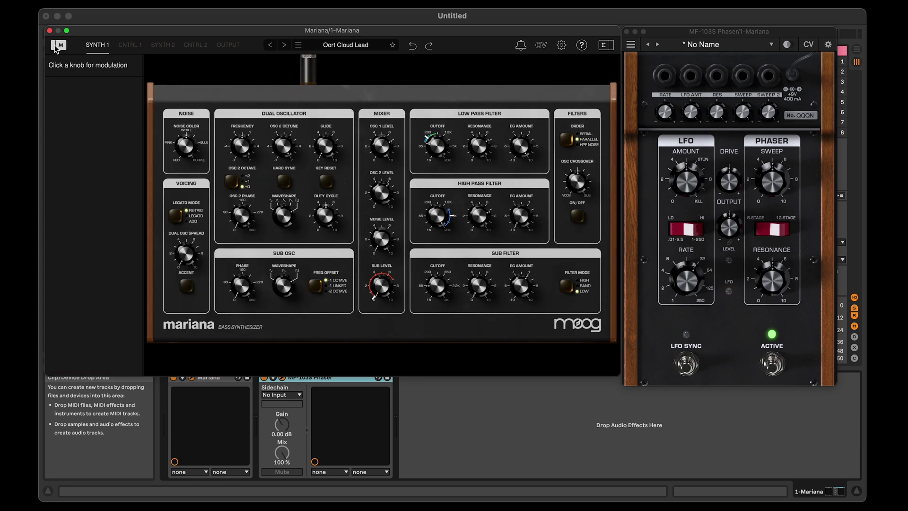
left_click(379, 194)
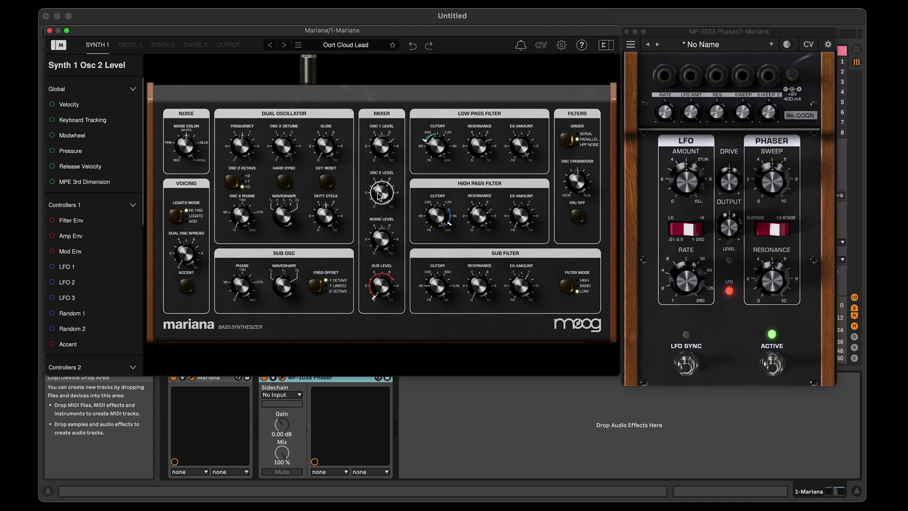
scroll(106, 170, "down", 3)
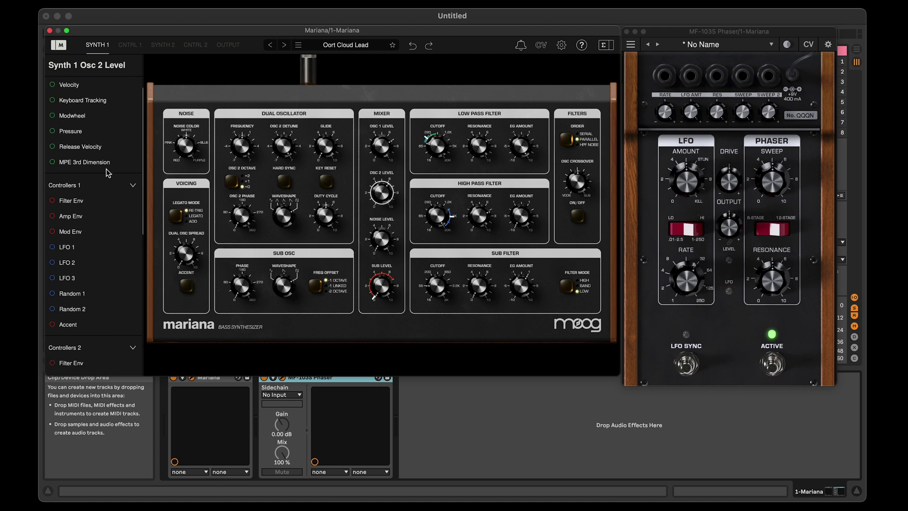
scroll(106, 169, "down", 6)
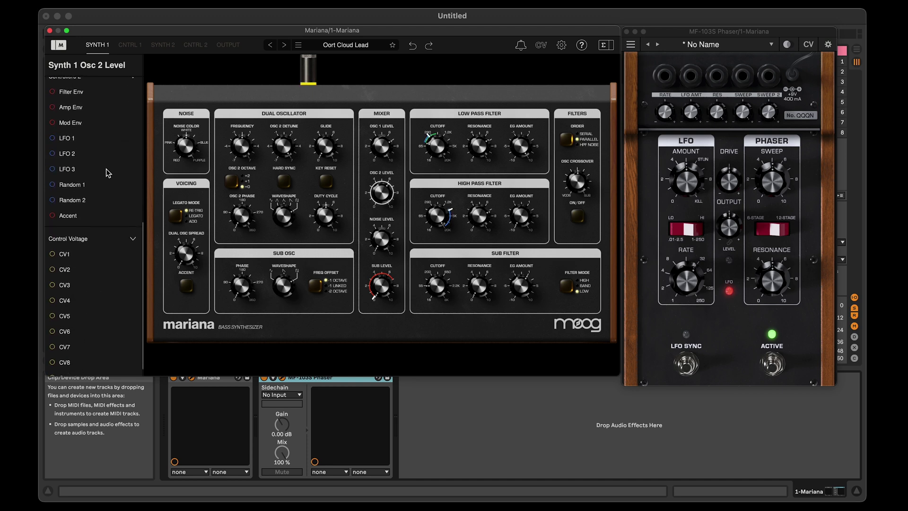
left_click(52, 241)
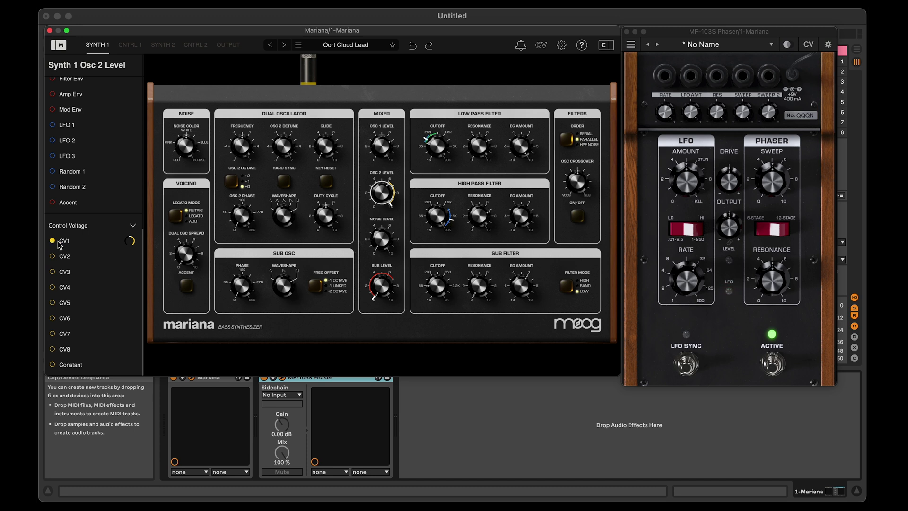
Set CV1's direct amount on Osc 2 Level to 62% and try out the phaser's LFO rate
left_click(67, 243)
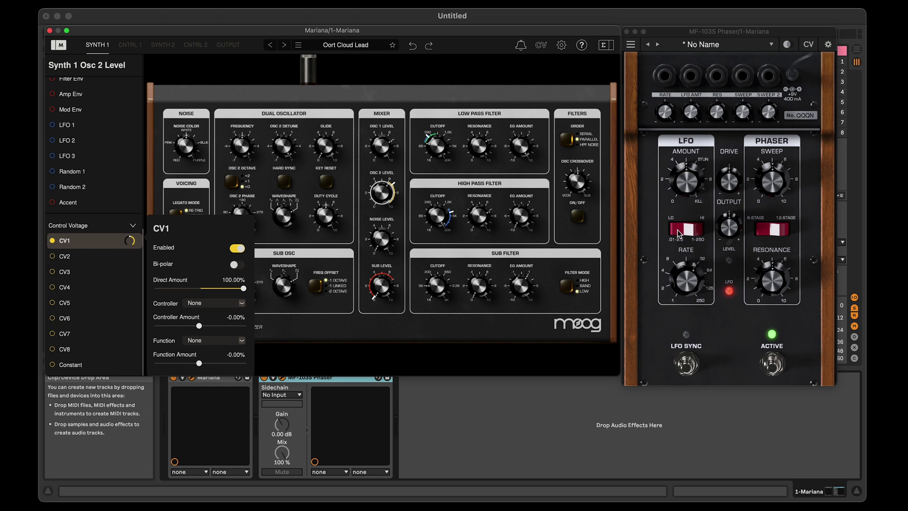
left_click_drag(243, 289, 212, 289)
left_click(381, 206)
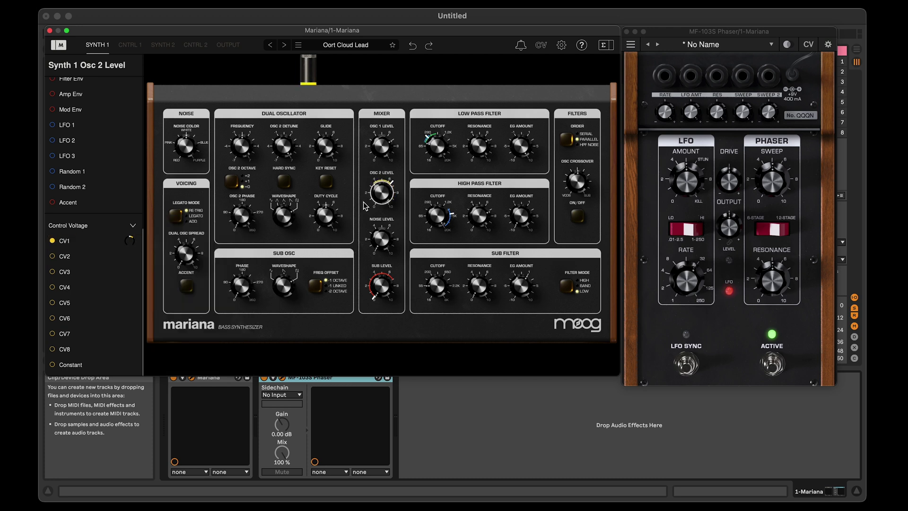
left_click(97, 240)
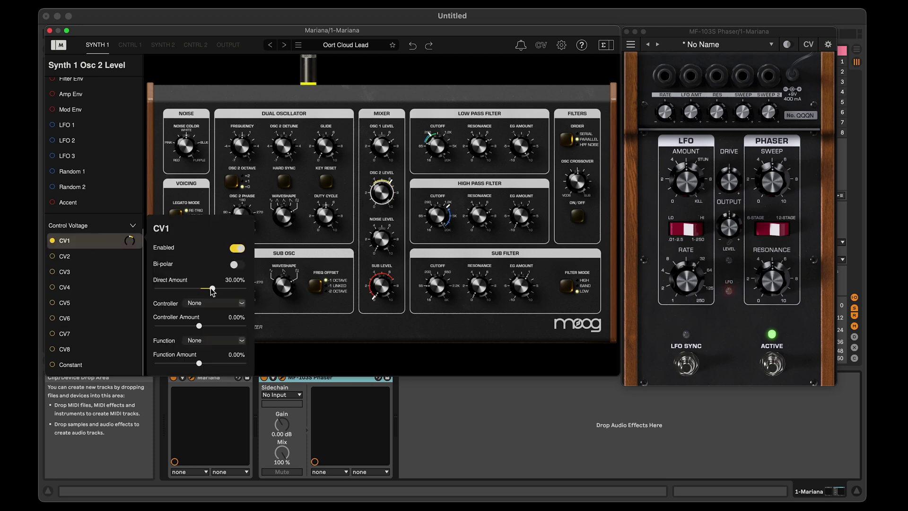
mouse_move(212, 289)
left_mouse_down()
mouse_move(171, 290)
mouse_move(220, 290)
left_mouse_up()
left_click(697, 286)
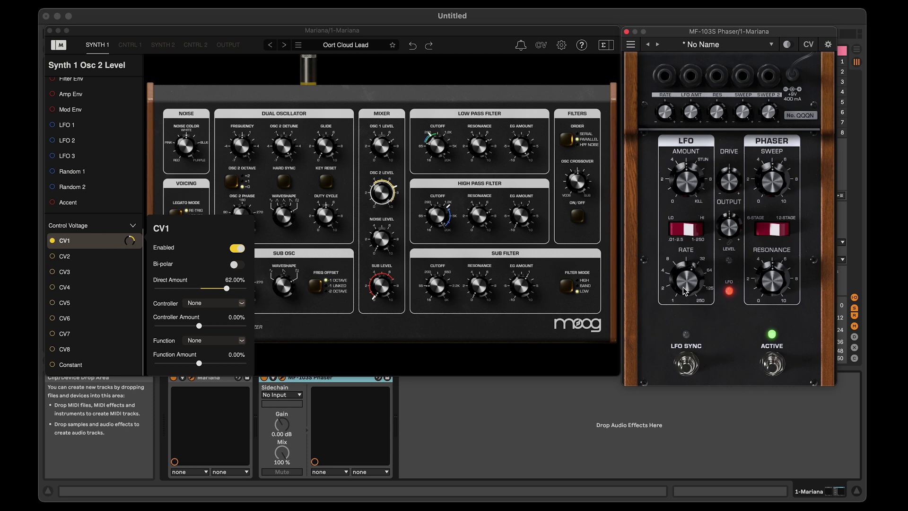
left_click_drag(684, 290, 680, 212)
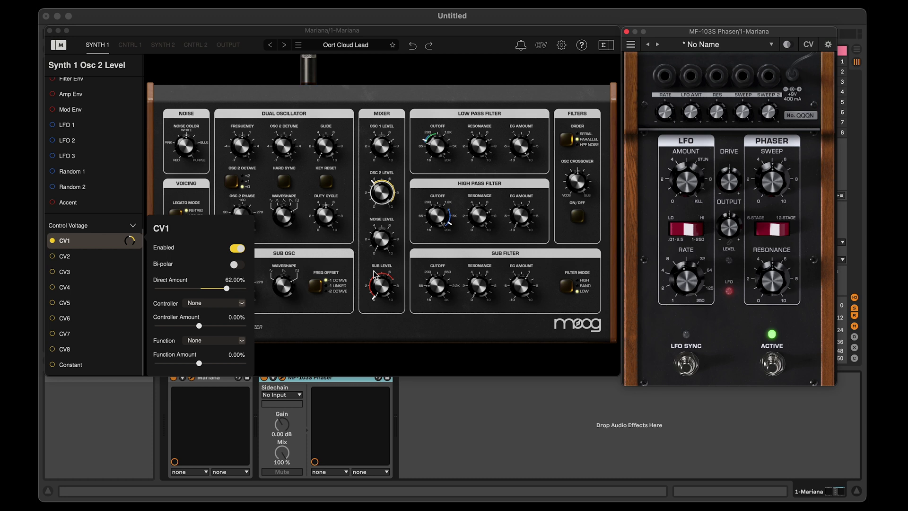
Switch Mariana to the CNTRL 1 page, hide the modulation sources and show the CV routing
left_click(128, 45)
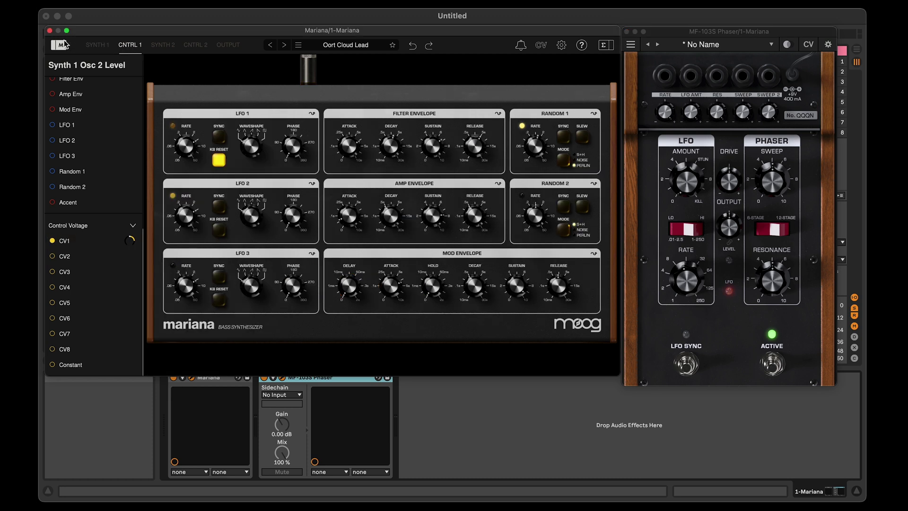
left_click(60, 46)
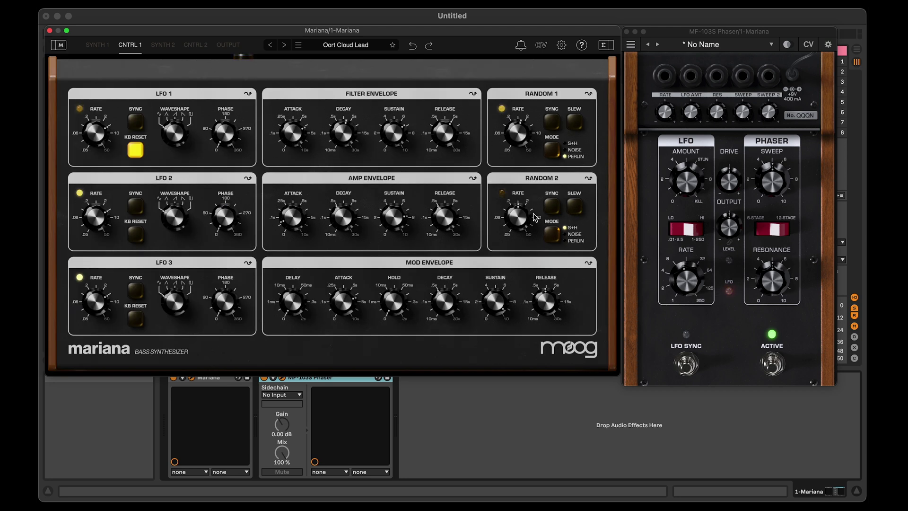
left_click(540, 46)
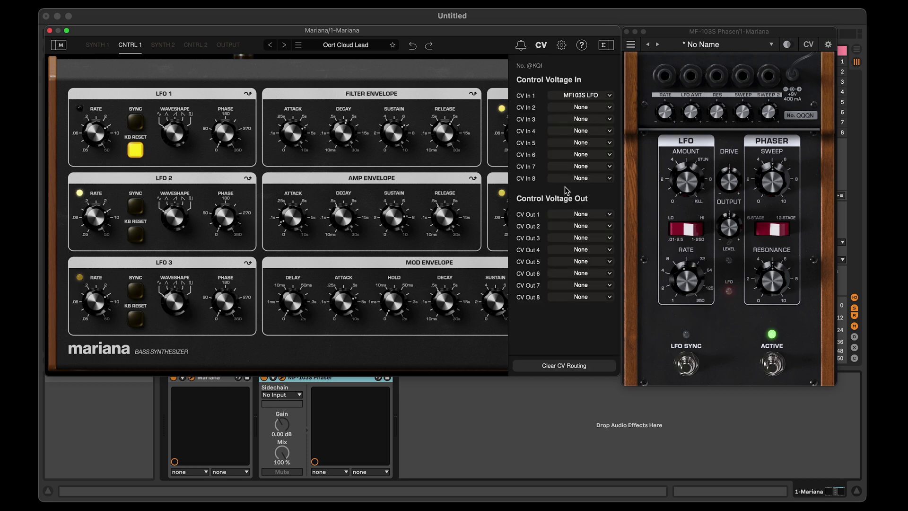
Look through the available sources and assign Synth 1 Random 1 to Mariana's CV Out 1
left_click(580, 215)
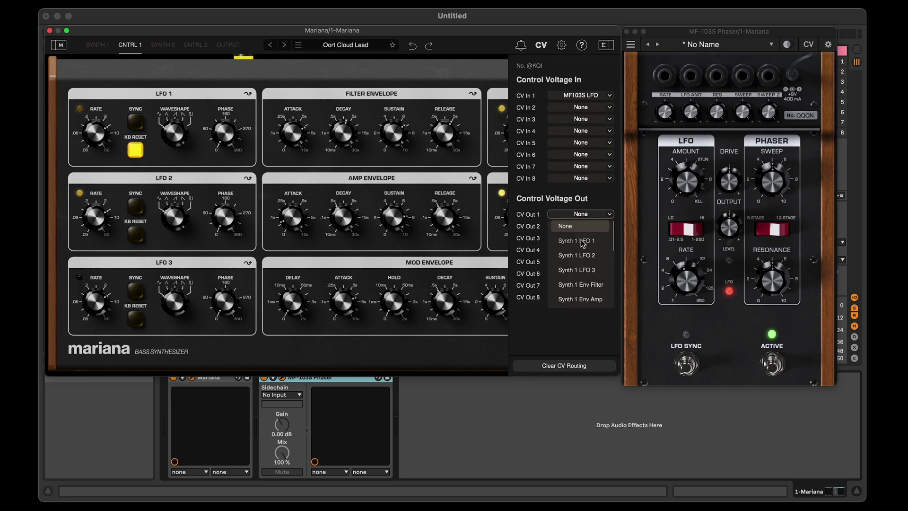
scroll(583, 250, "down", 8)
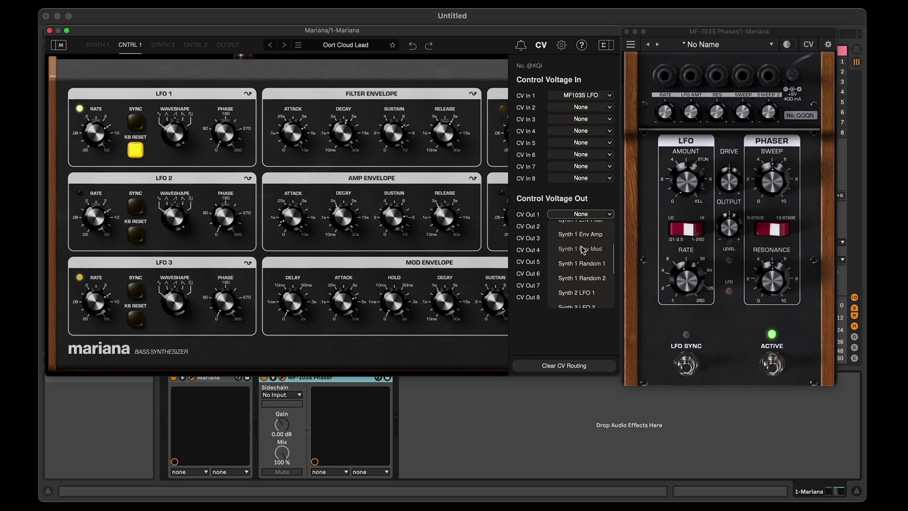
scroll(583, 250, "down", 1)
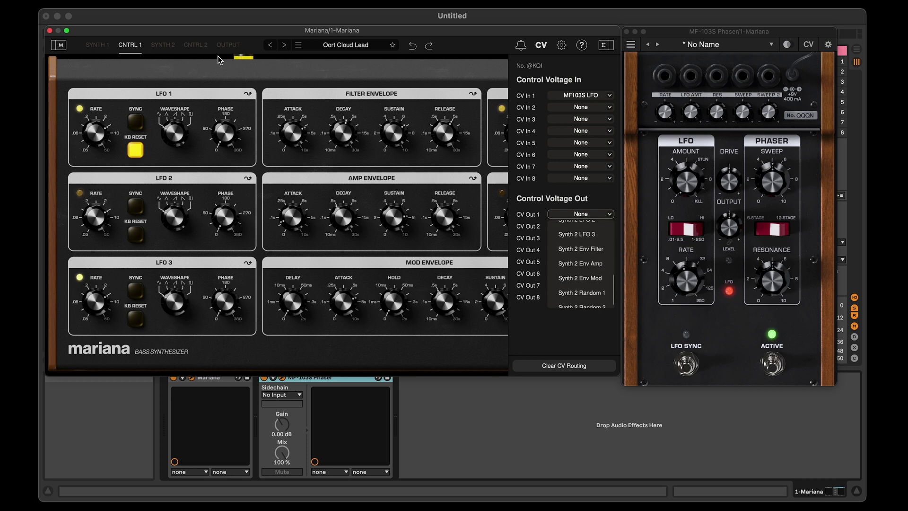
scroll(587, 273, "up", 3)
scroll(586, 274, "down", 3)
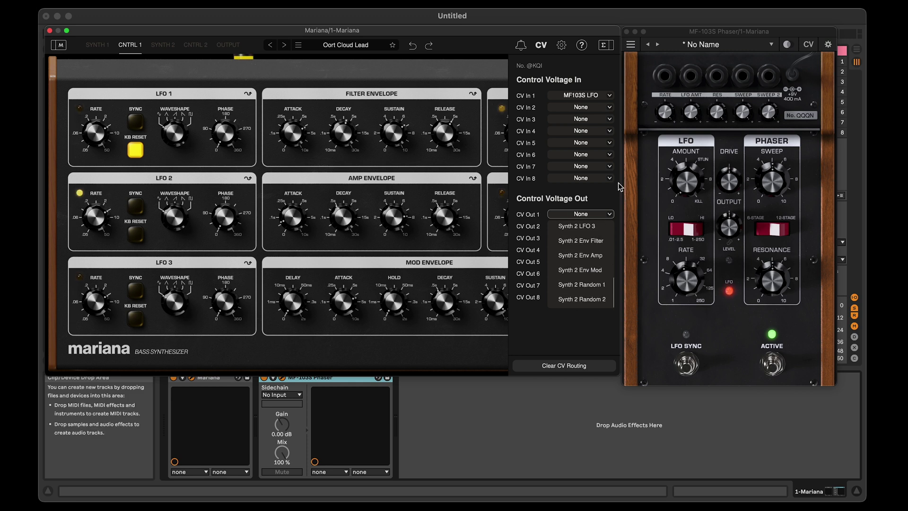
scroll(582, 270, "up", 3)
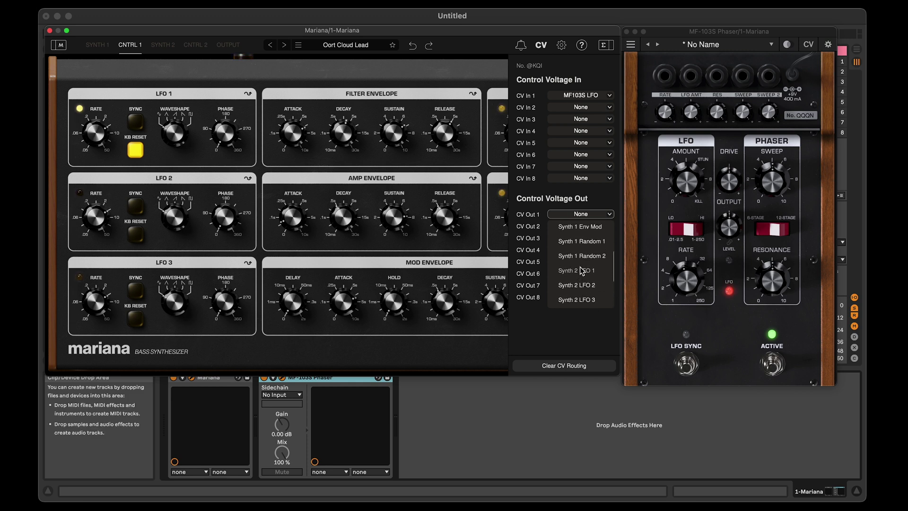
left_click(586, 245)
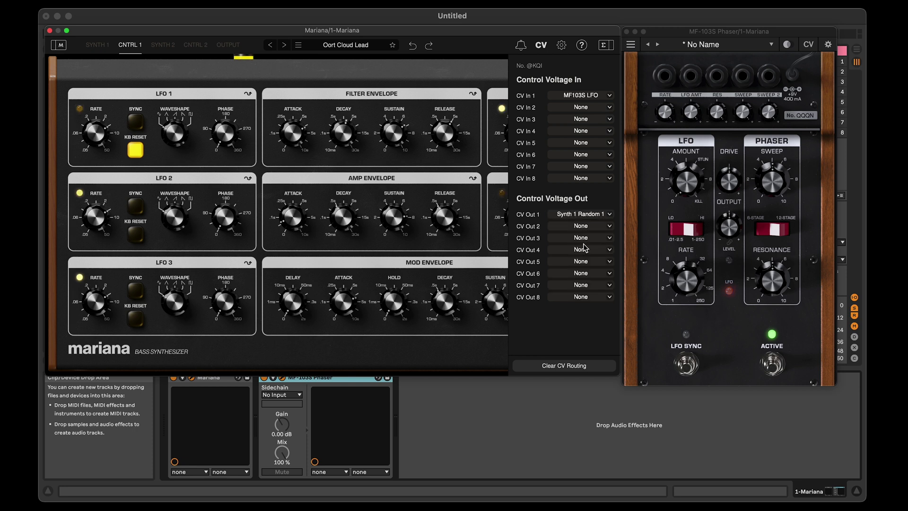
Hide the phaser's CV jacks and clear all of Mariana's CV routing
left_click(808, 47)
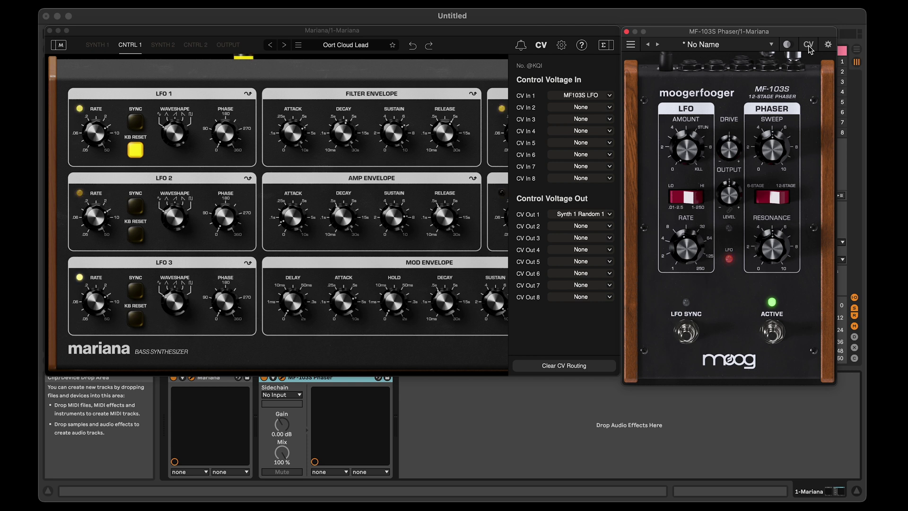
left_click(564, 366)
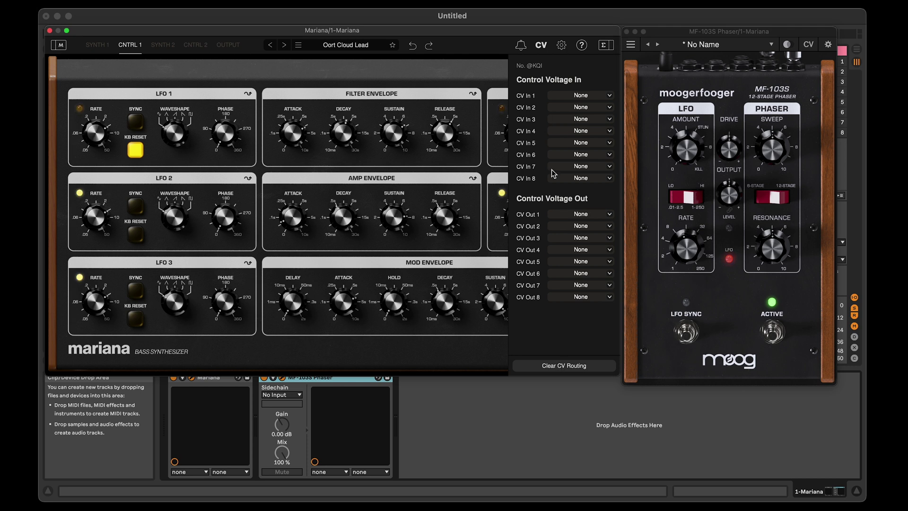